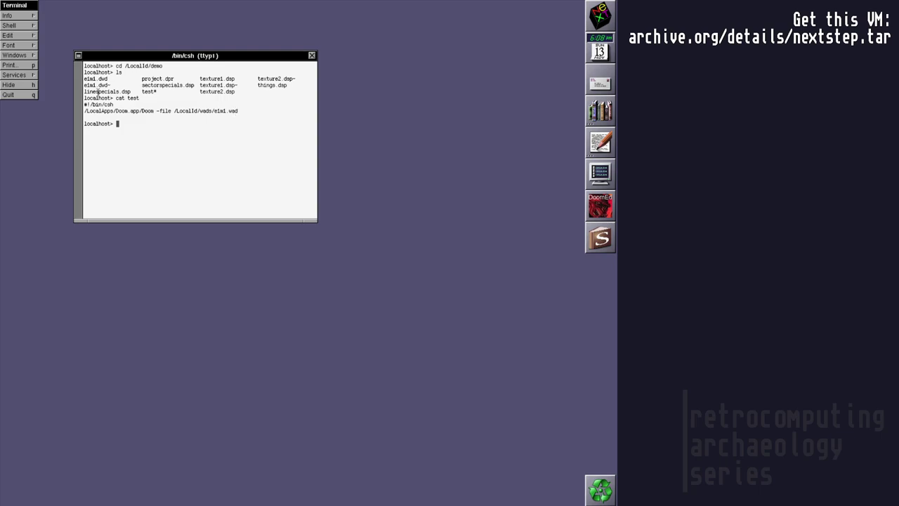
- Run the test script from the LocalId/demo folder in the File Viewer and continue past the modified-version notice
left_click(10, 96)
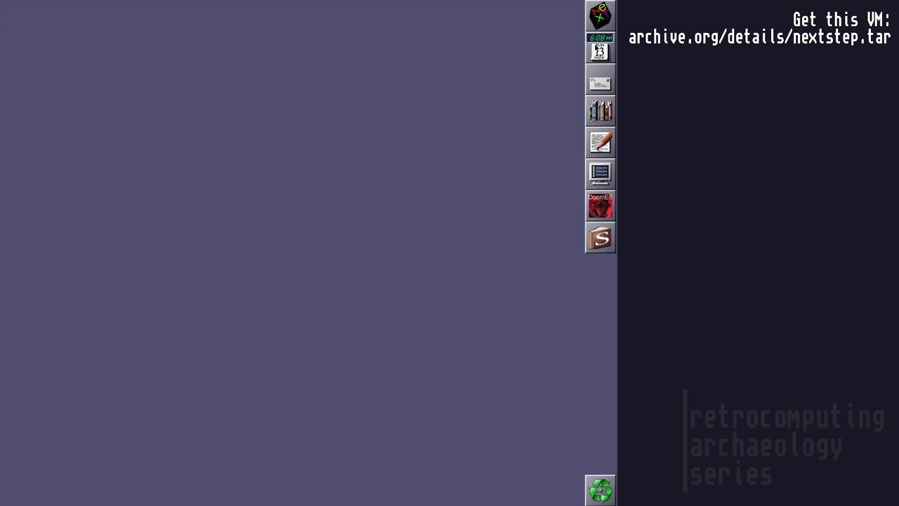
double_click(597, 21)
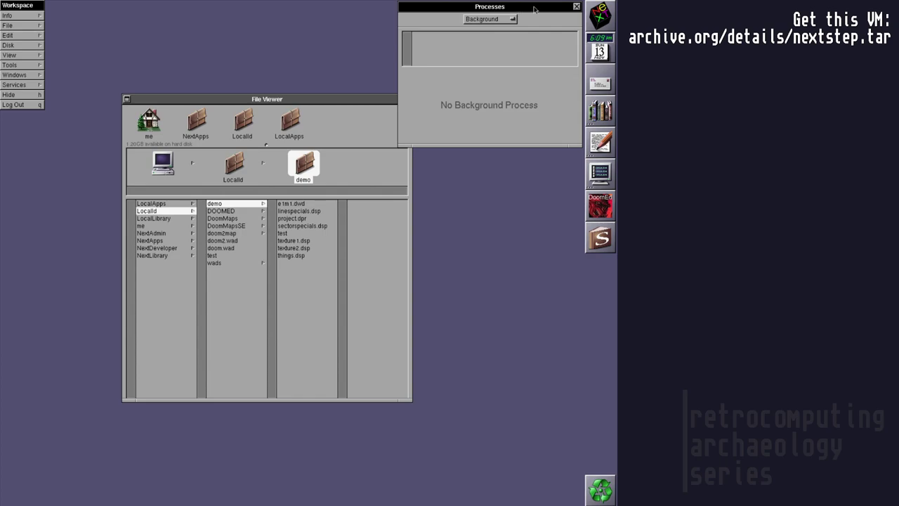
left_click(577, 7)
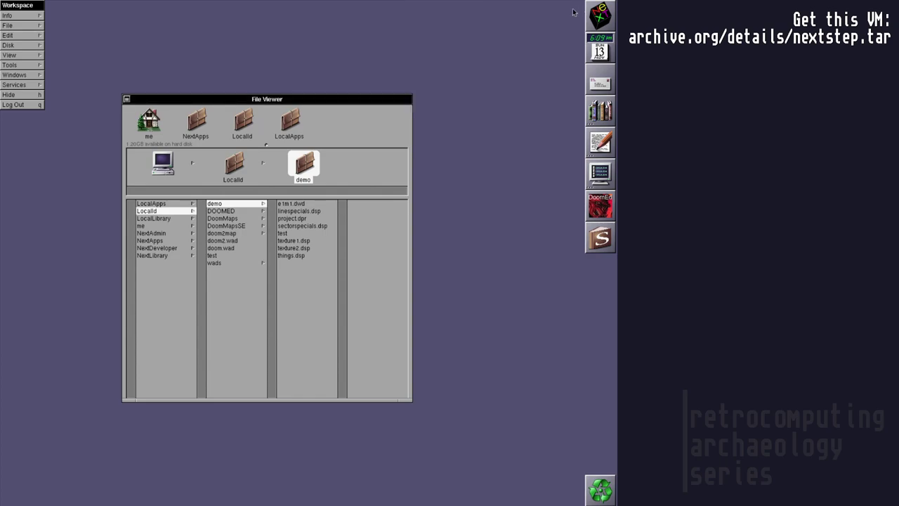
double_click(287, 234)
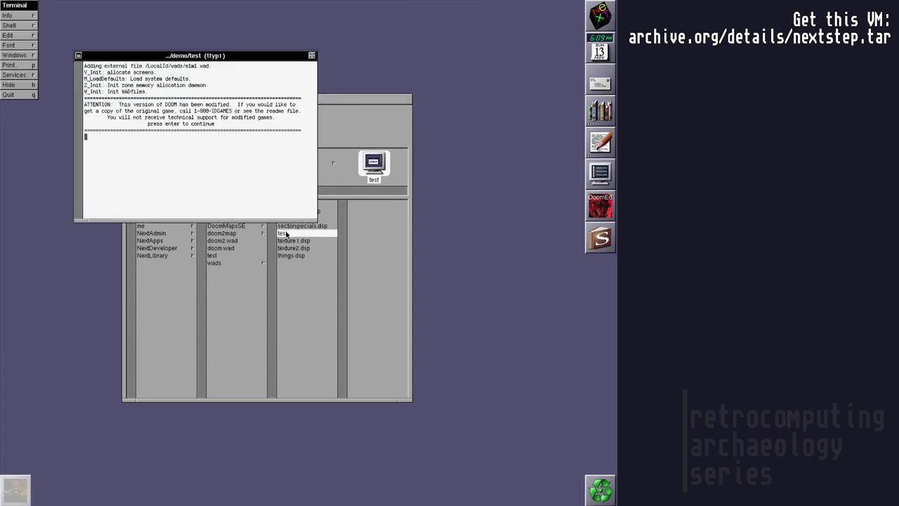
key("Return")
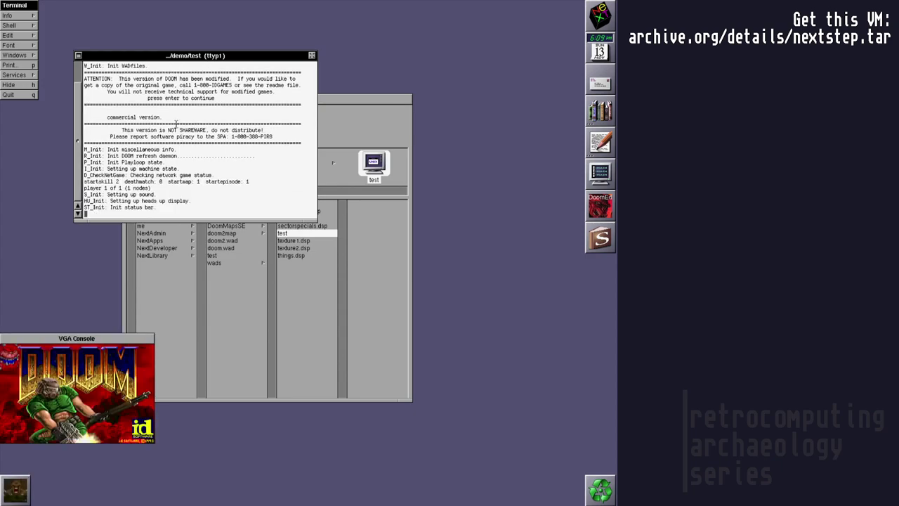
- Move the game window away from the screen edge, enlarge it to 200%, and start a new Knee-Deep in the Dead game
left_click_drag(50, 339, 274, 130)
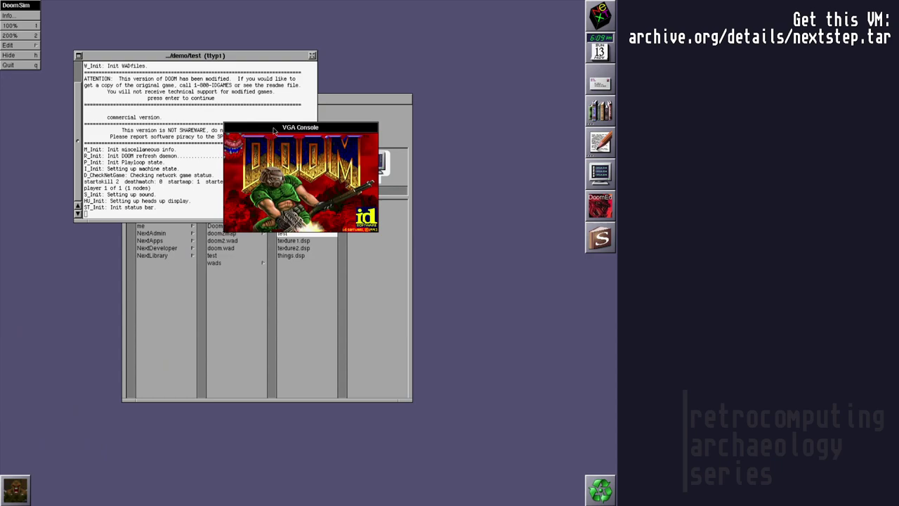
left_click(23, 35)
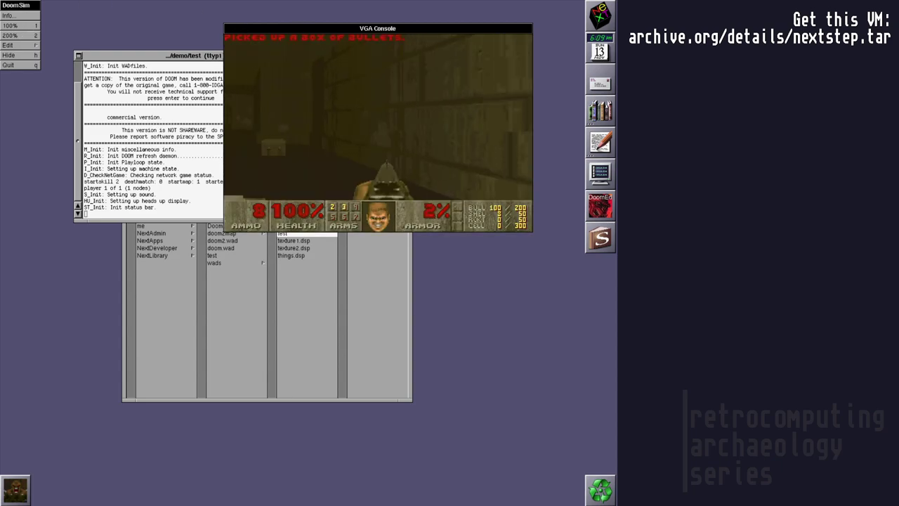
key("Escape")
key("Return")
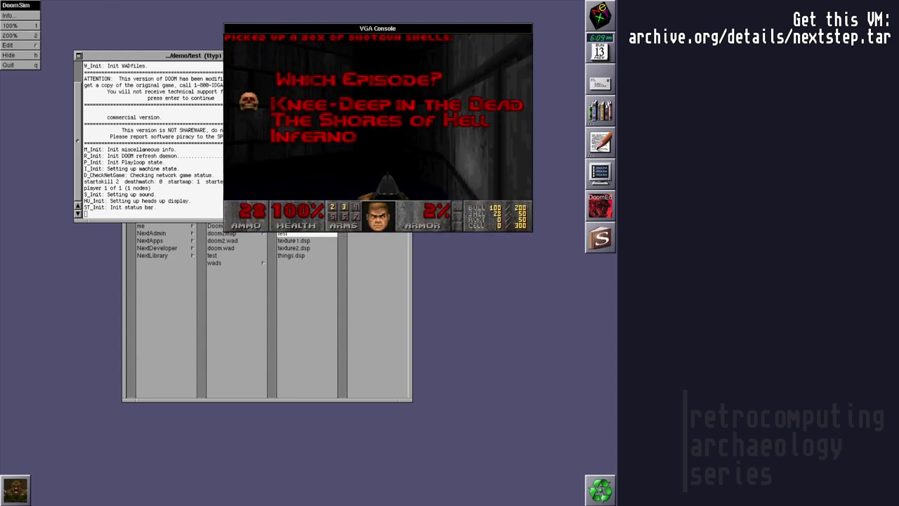
key("Return")
key("Return")
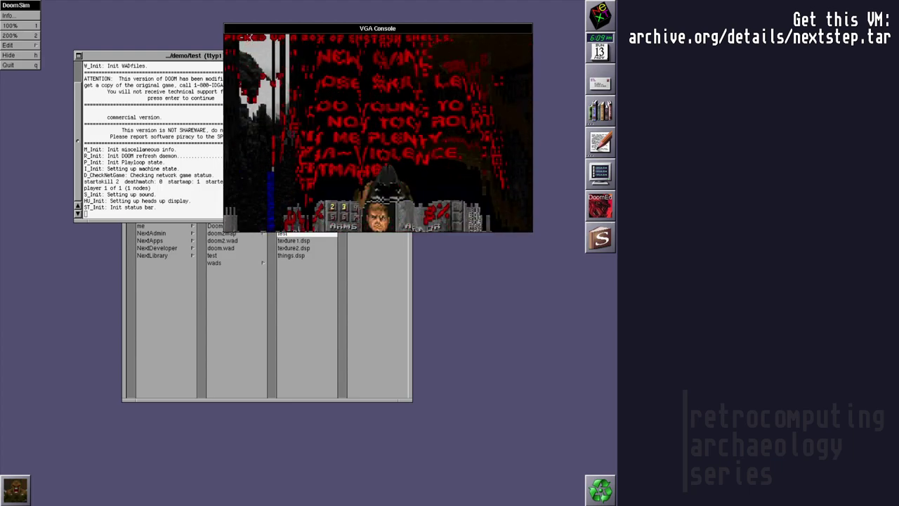
key("Escape")
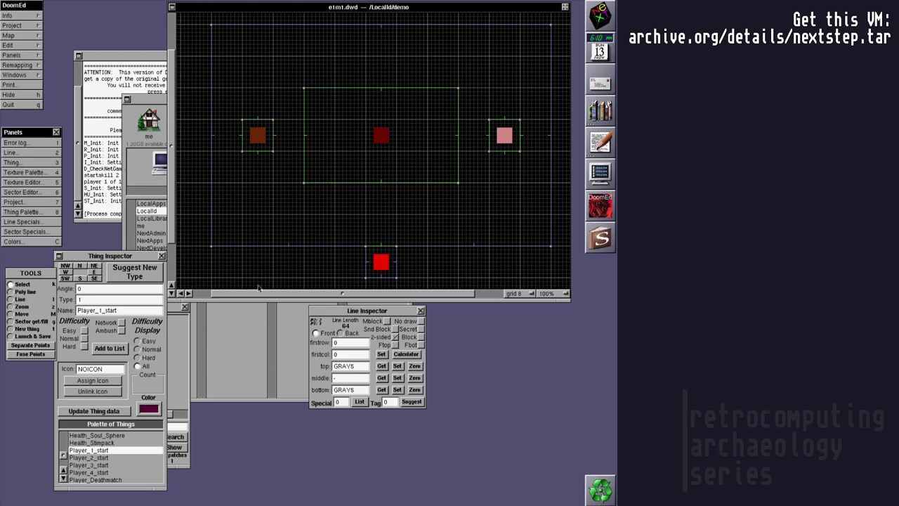
- Deselect the player start thing and save the e1m1 map together with its BSP map in DoomEd
left_click(326, 269)
left_click(28, 26)
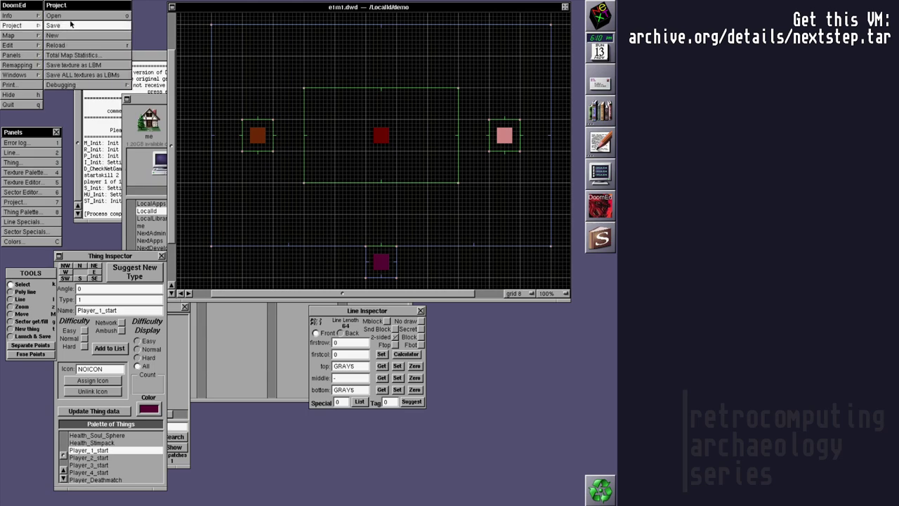
left_click(29, 26)
left_click(11, 35)
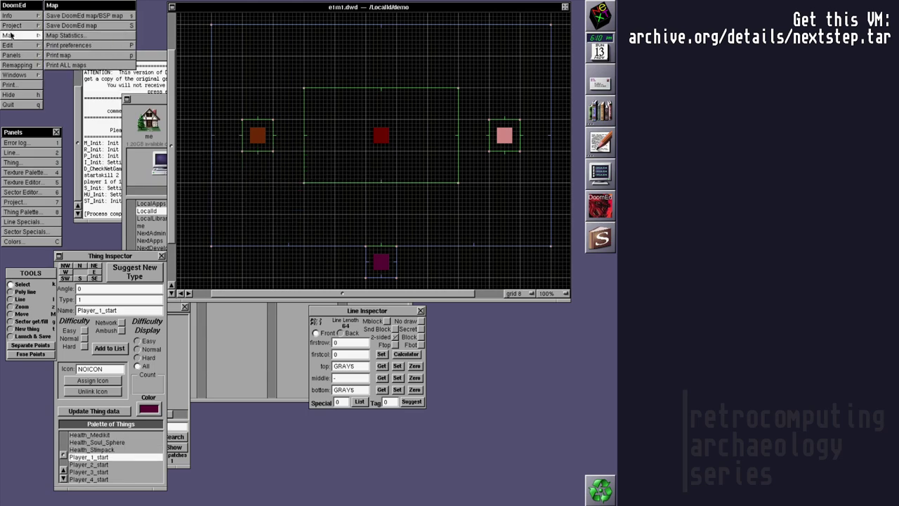
left_click(61, 19)
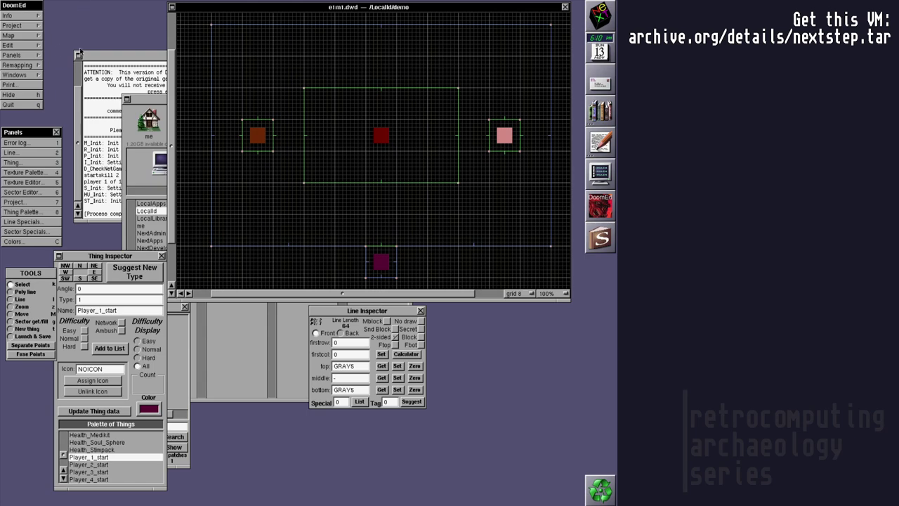
- Hide DoomEd, close the dead terminal, and rerun the demo folder's test script past the modified-version notice
left_click(17, 97)
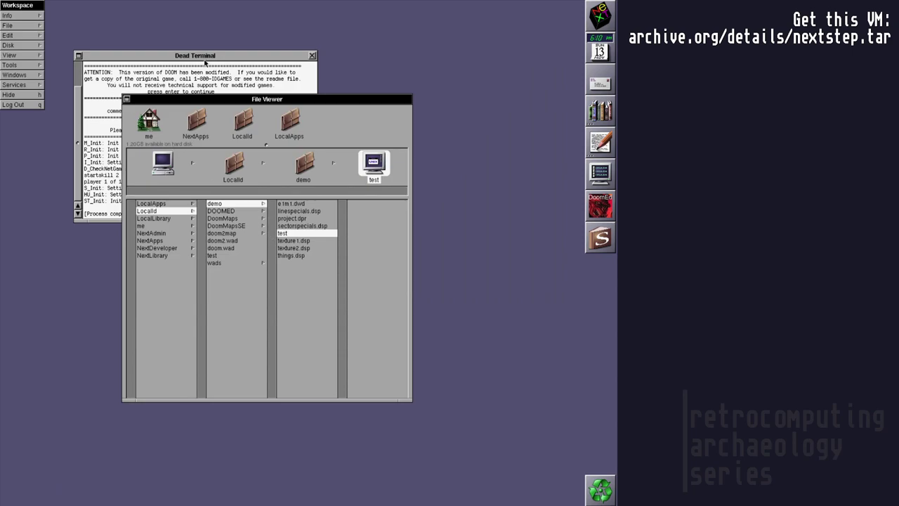
left_click(312, 56)
double_click(283, 233)
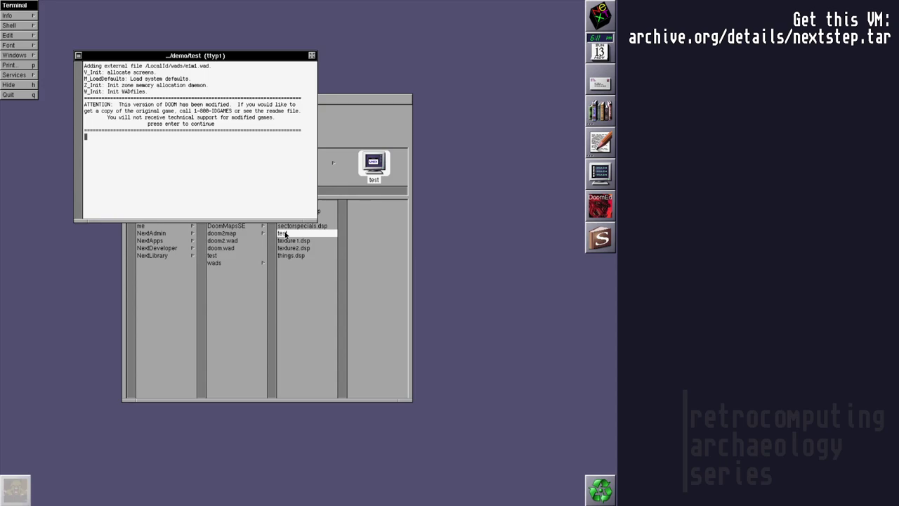
key("Return")
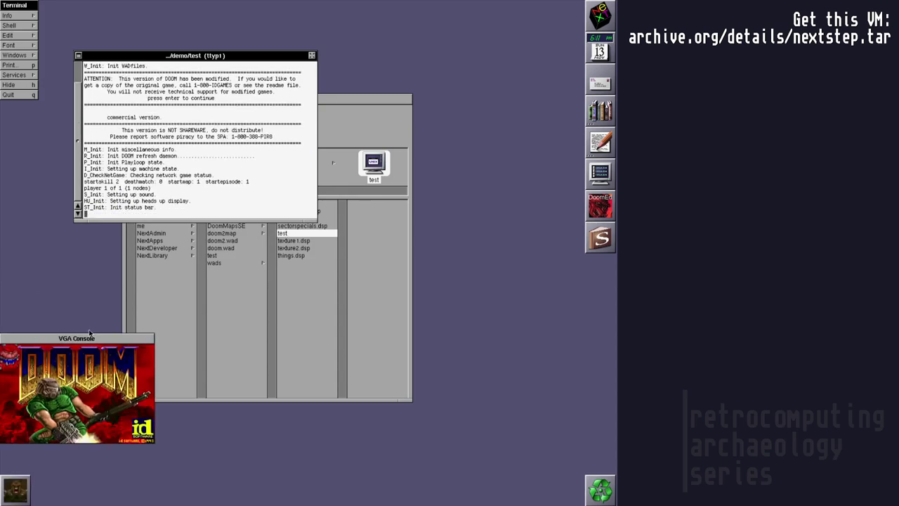
- Enlarge the repositioned game window to 200% and start Knee-Deep in the Dead at Hurt Me Plenty
left_click_drag(308, 144, 303, 153)
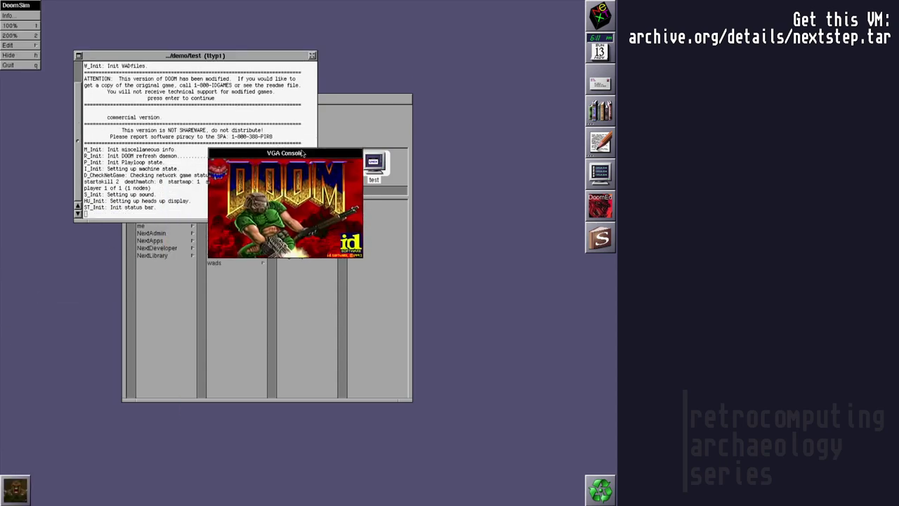
key("alt+2")
key("Escape")
key("Return")
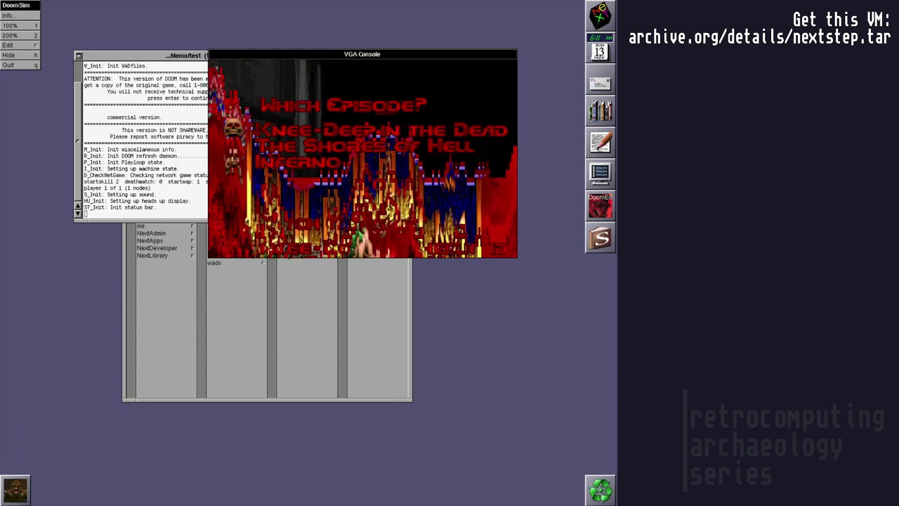
key("Return")
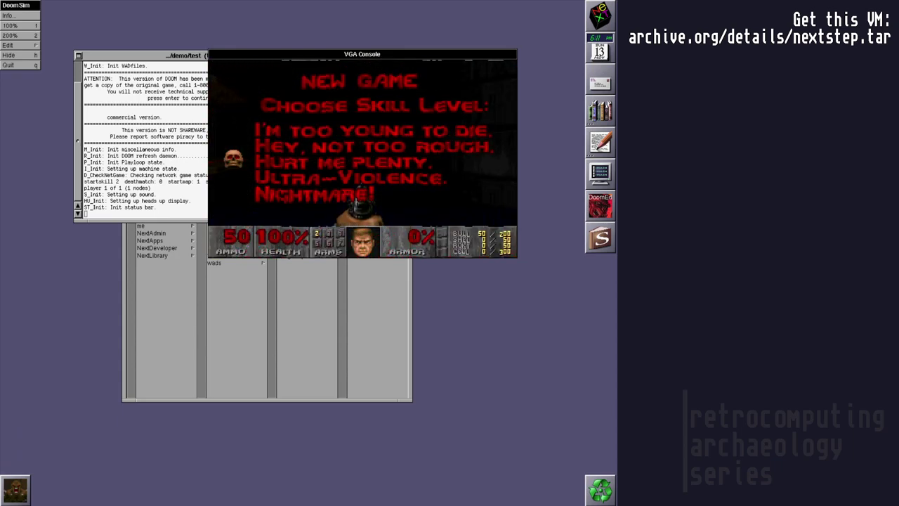
key("Return")
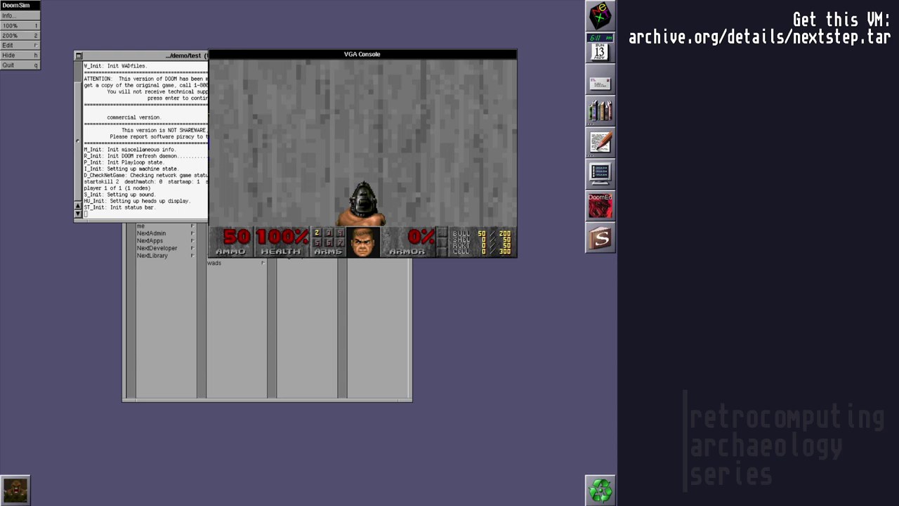
- Walk around the test level and view its raised areas, walls and ceilings from several directions
key("Left")
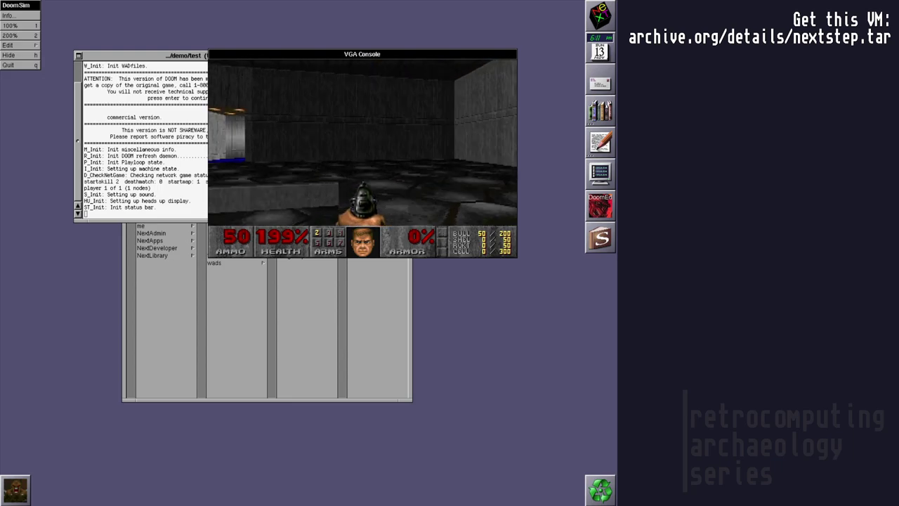
key("Up")
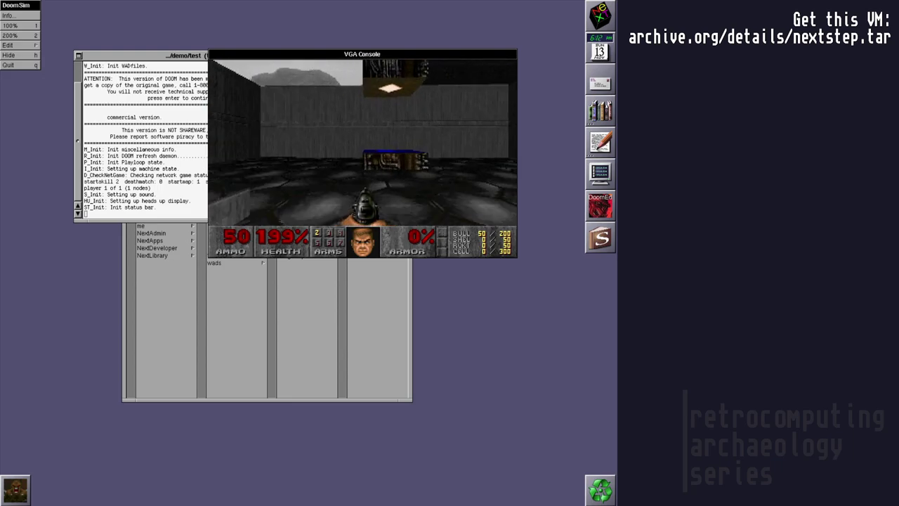
key("Left")
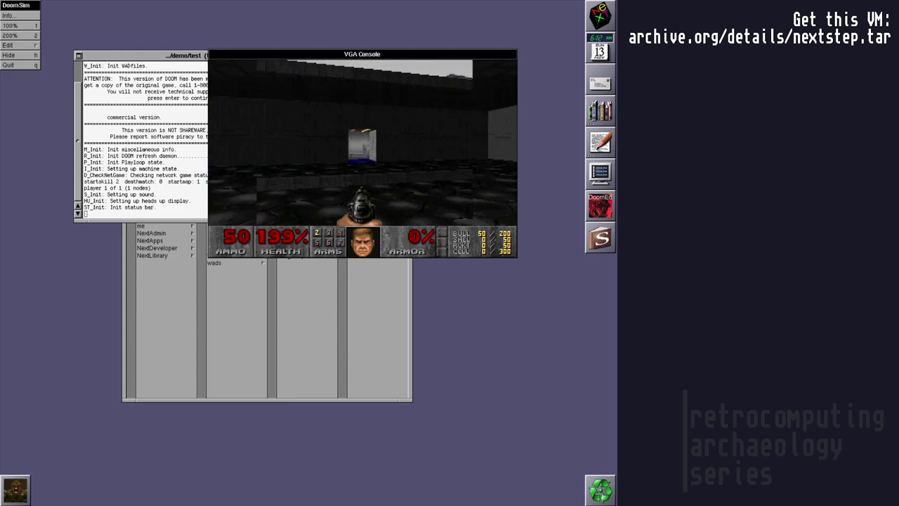
key("Left")
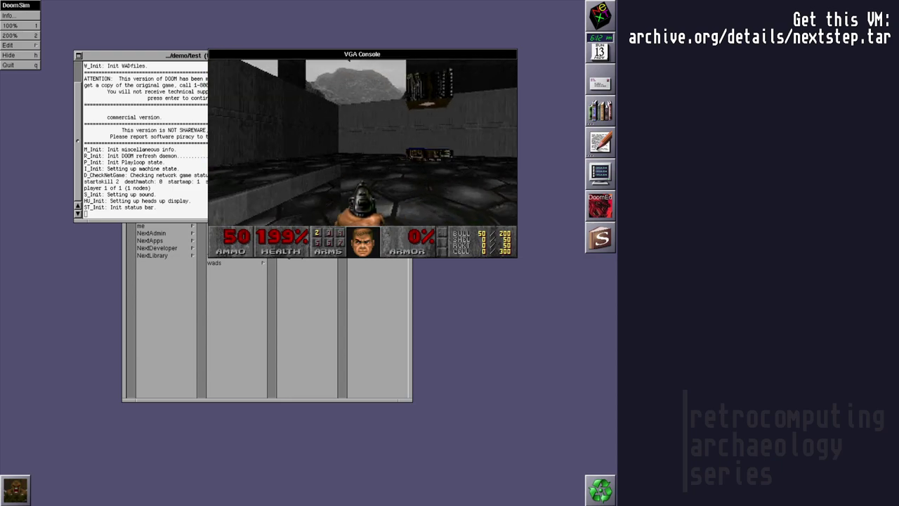
key("Up")
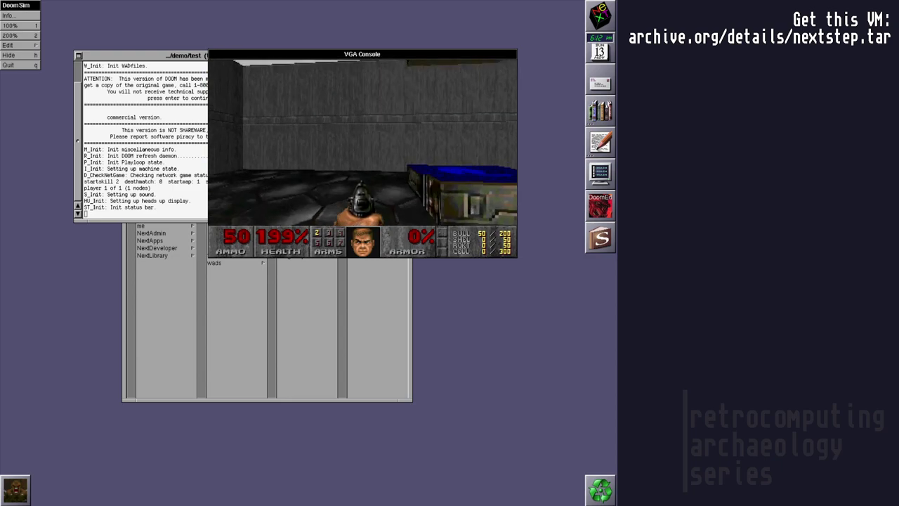
key("Right")
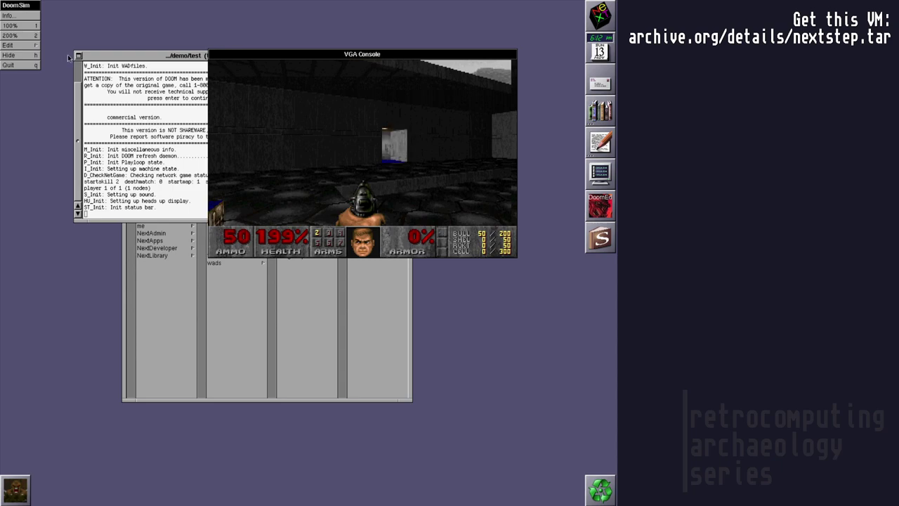
- Quit the game, close its dead terminal window, and switch back to DoomEd
left_click(25, 67)
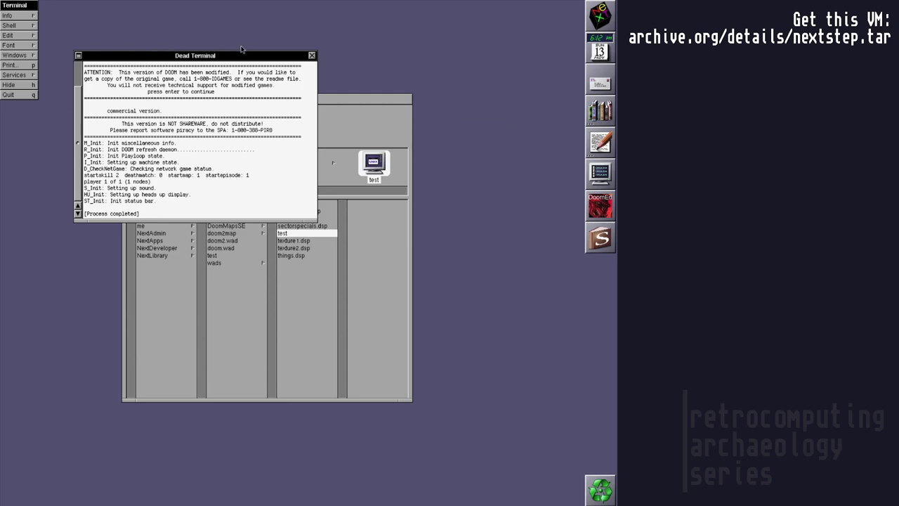
left_click(311, 56)
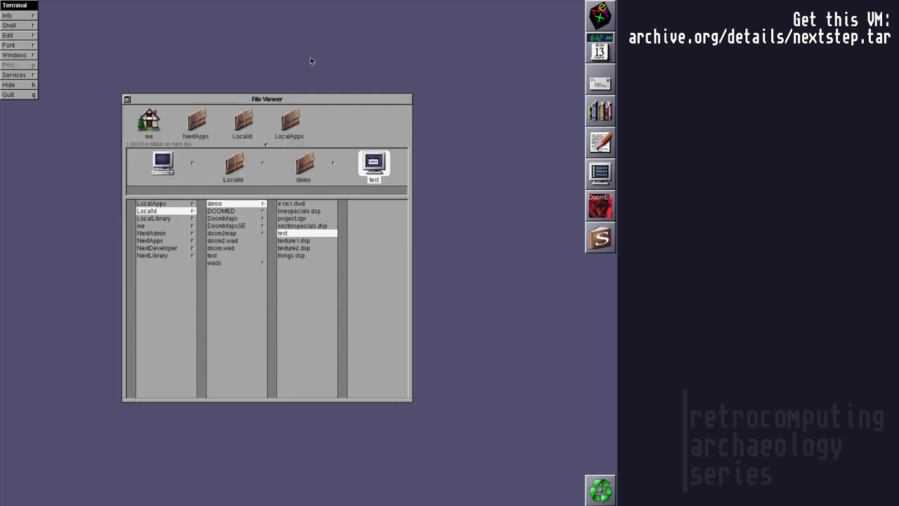
double_click(606, 210)
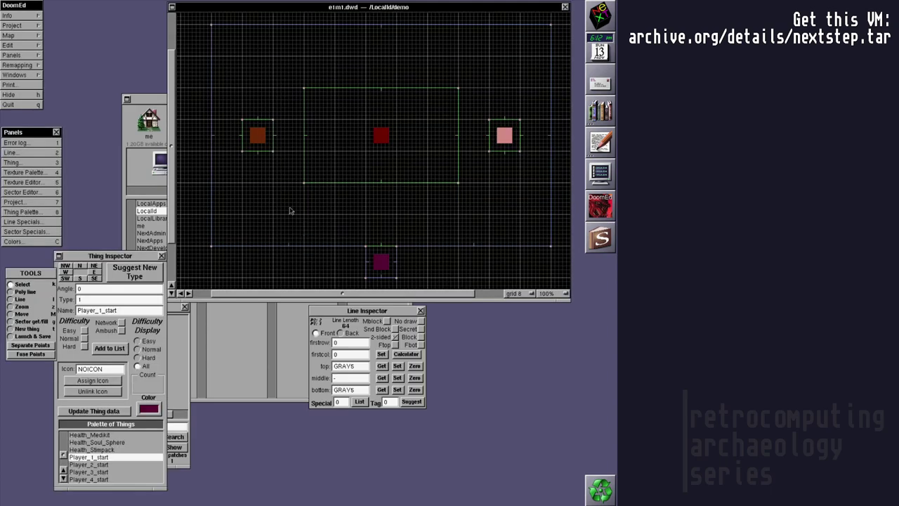
- Examine the front and back textures of the central rectangle's lines in the Line Inspector
left_click(305, 151)
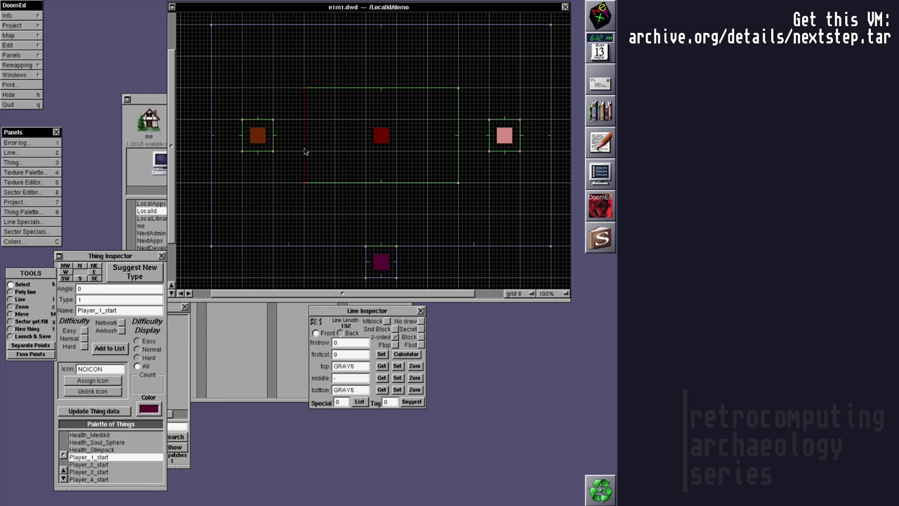
left_click(338, 183)
left_click(339, 182)
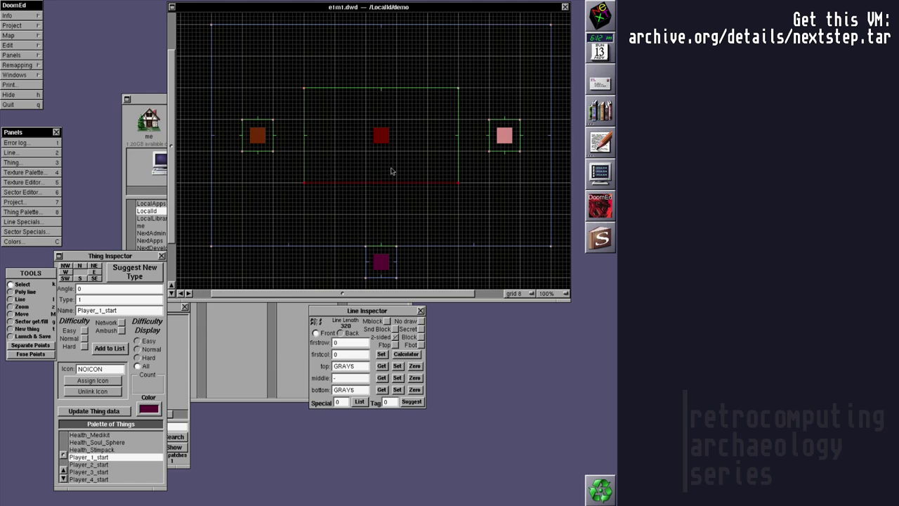
left_click(459, 135)
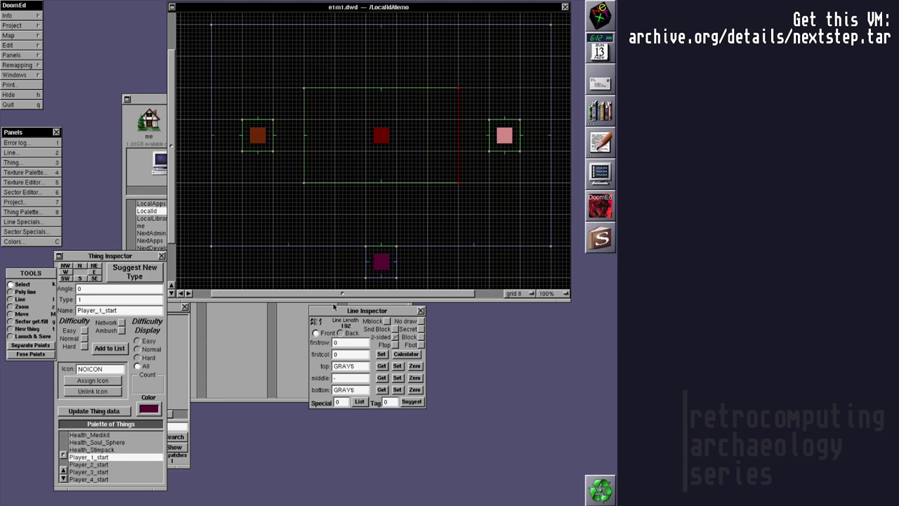
left_click(340, 333)
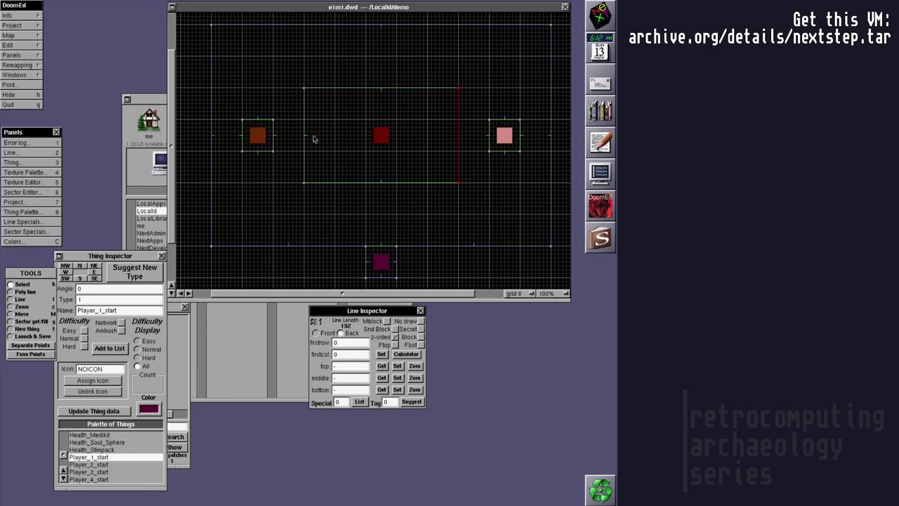
left_click(351, 186)
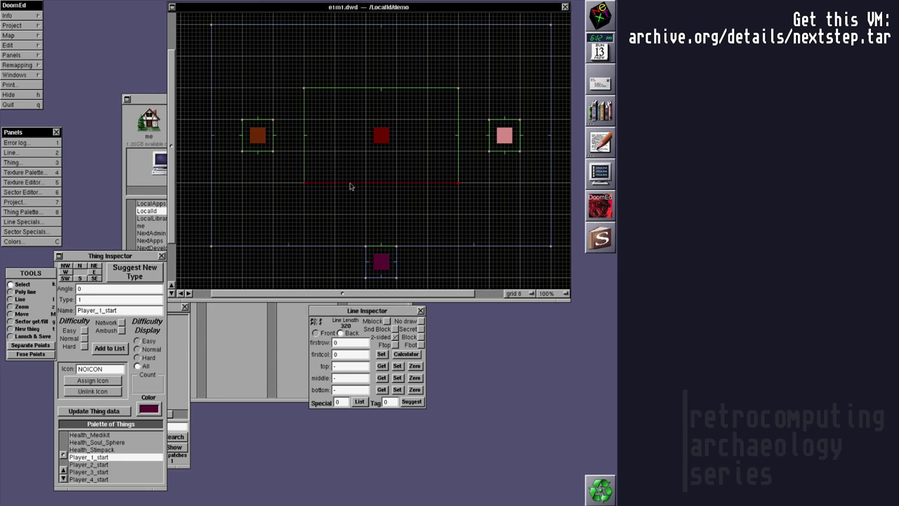
left_click(305, 158)
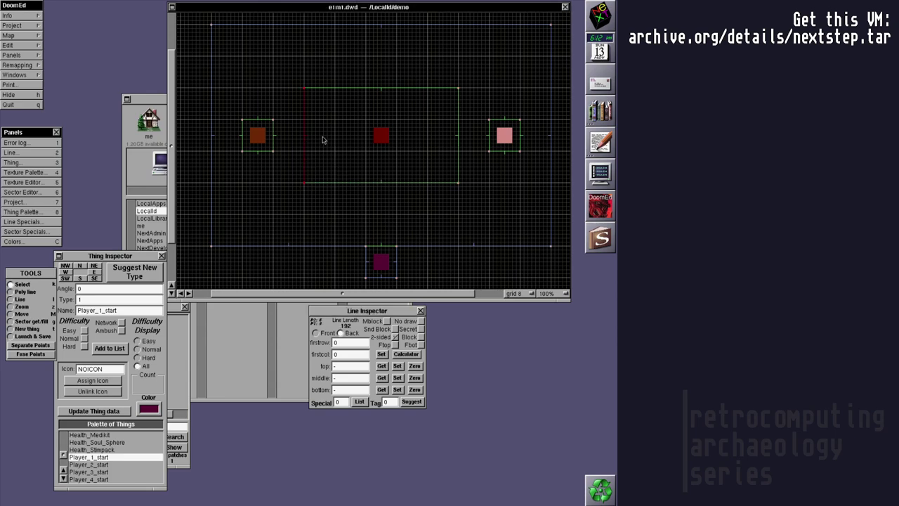
left_click(378, 89)
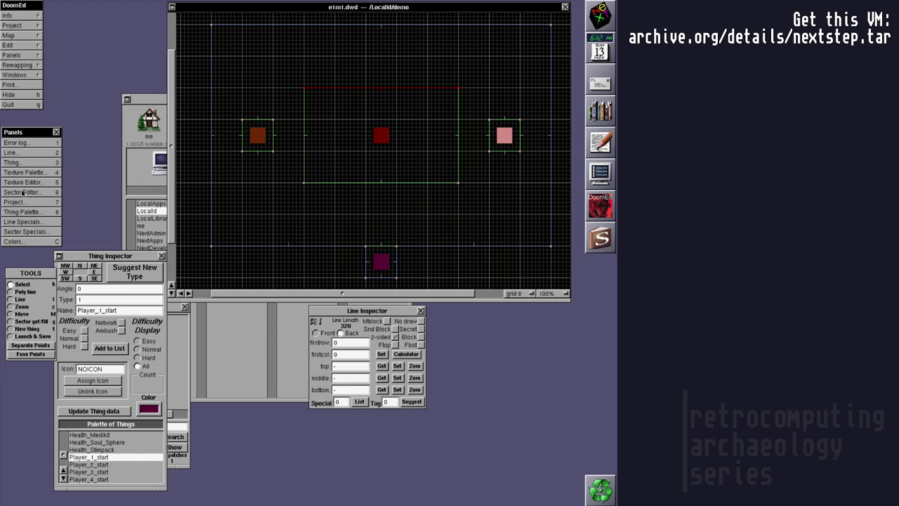
left_click(23, 213)
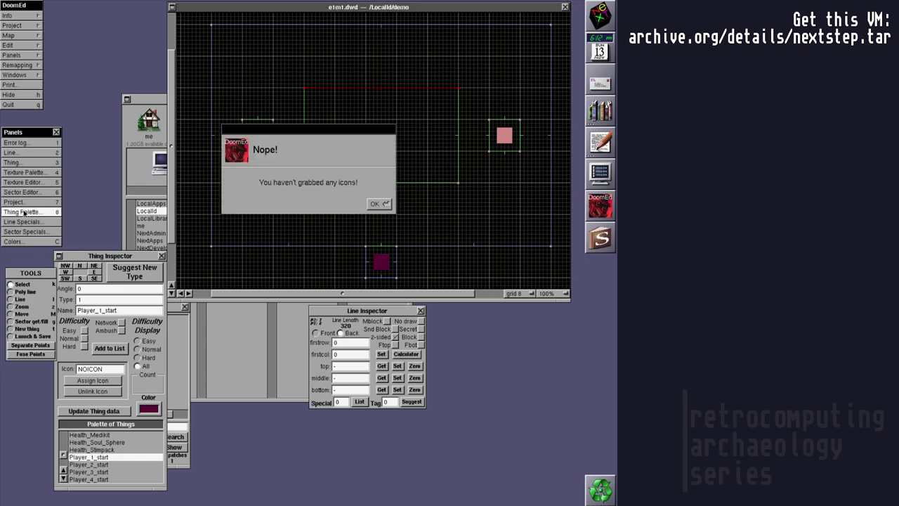
left_click(376, 204)
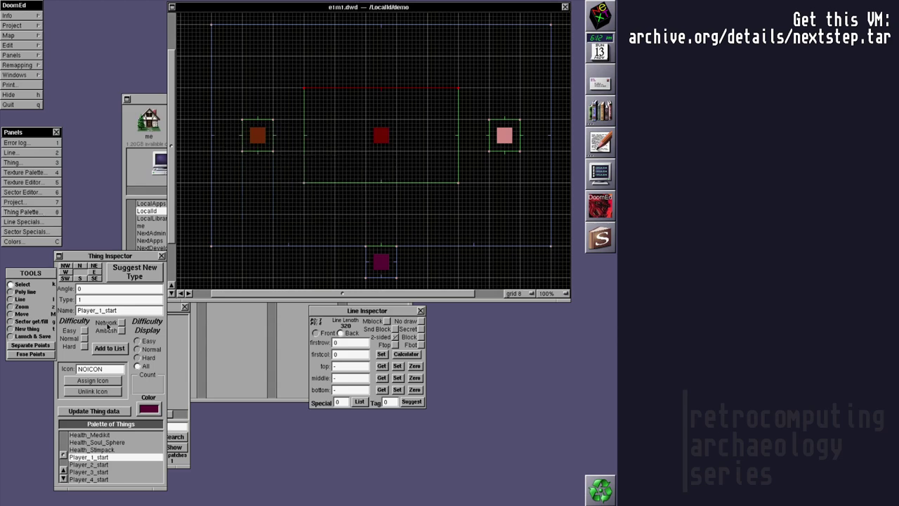
- Enable the Demon_Bruiser in the central rectangle for the Easy, Normal and Hard difficulties
left_click(375, 143)
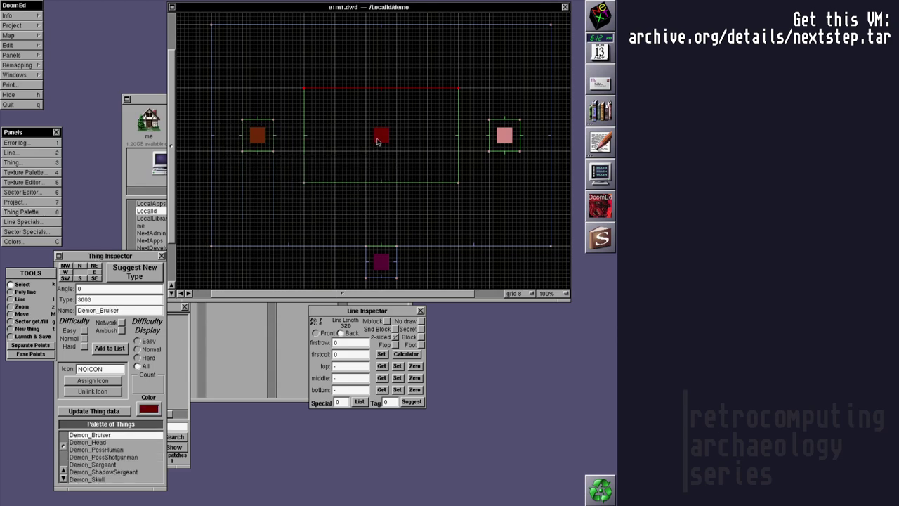
left_click(84, 330)
left_click(84, 338)
left_click(85, 346)
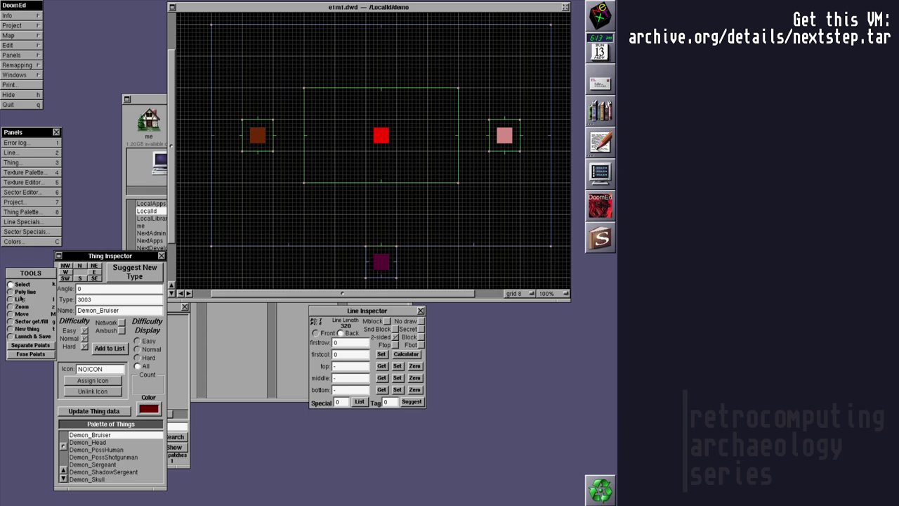
- Open the Sector Editor and rearrange the floating panels so that all of its sector settings are uncovered
left_click(31, 192)
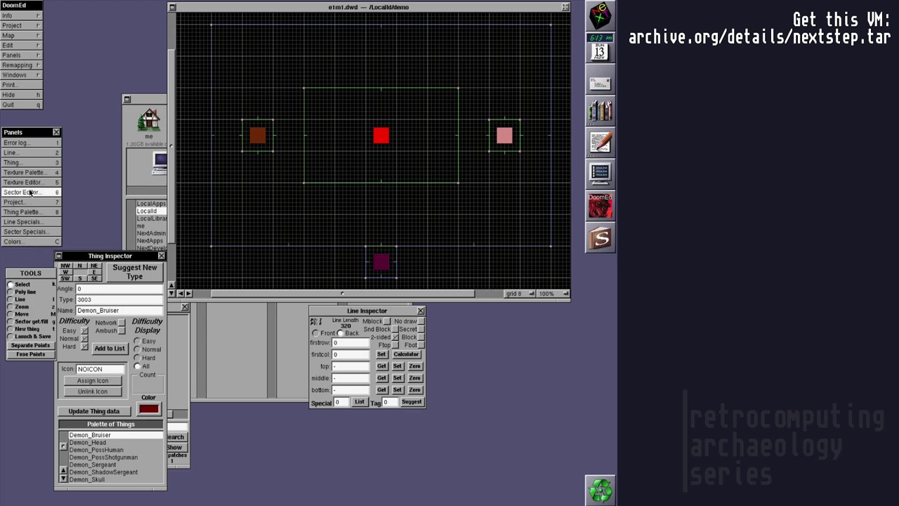
left_click_drag(146, 185, 96, 223)
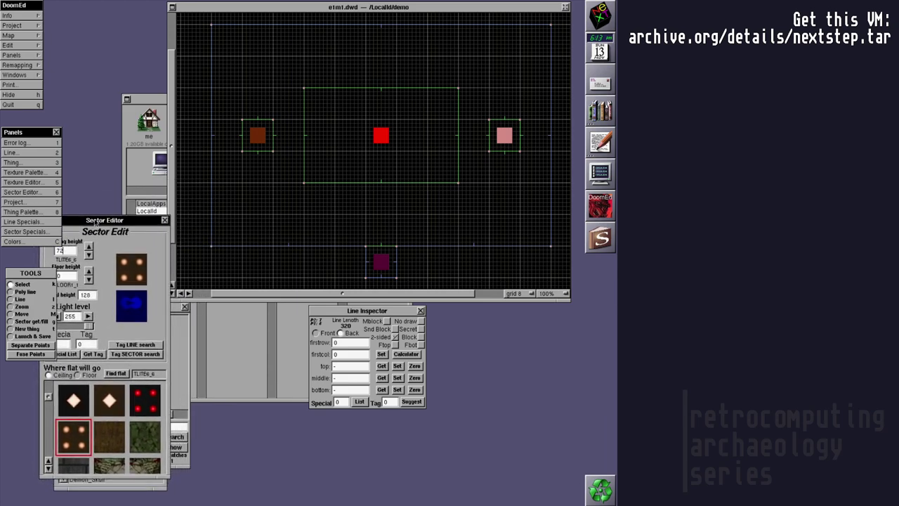
left_click(56, 133)
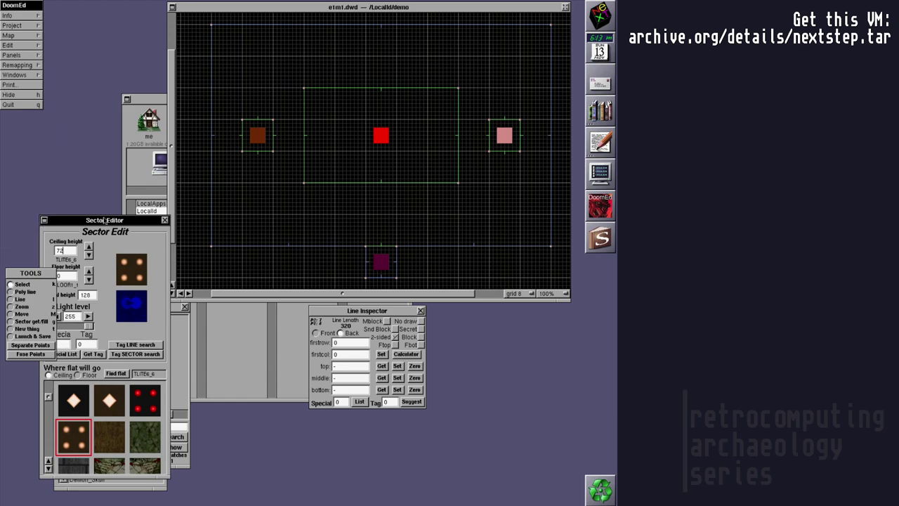
left_click_drag(108, 227, 89, 130)
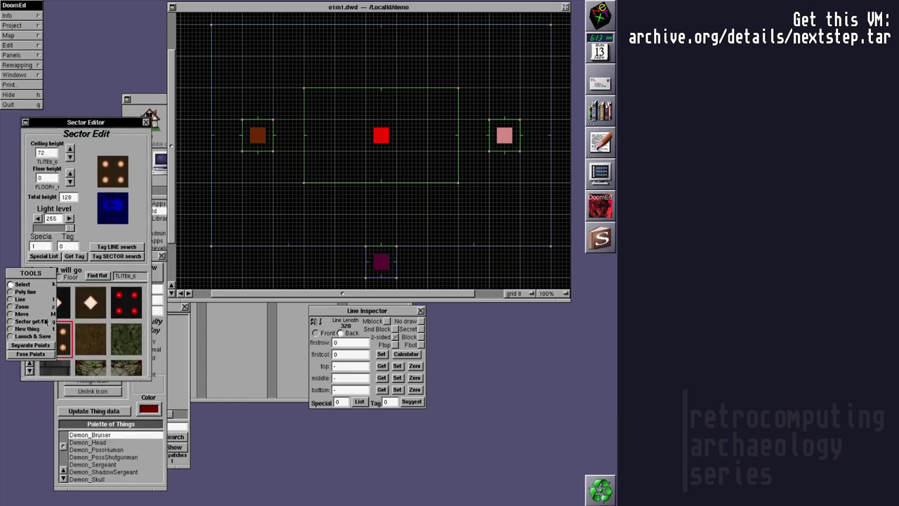
left_click_drag(44, 270, 482, 357)
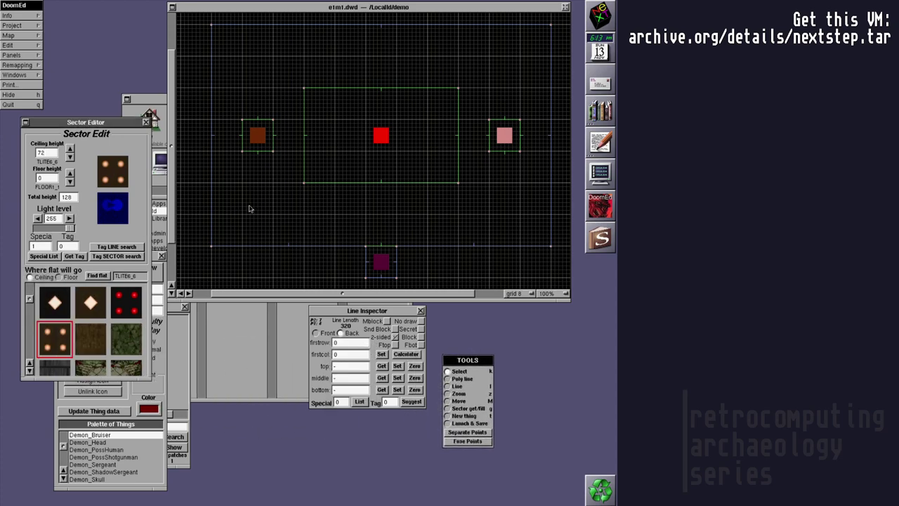
left_click(248, 11)
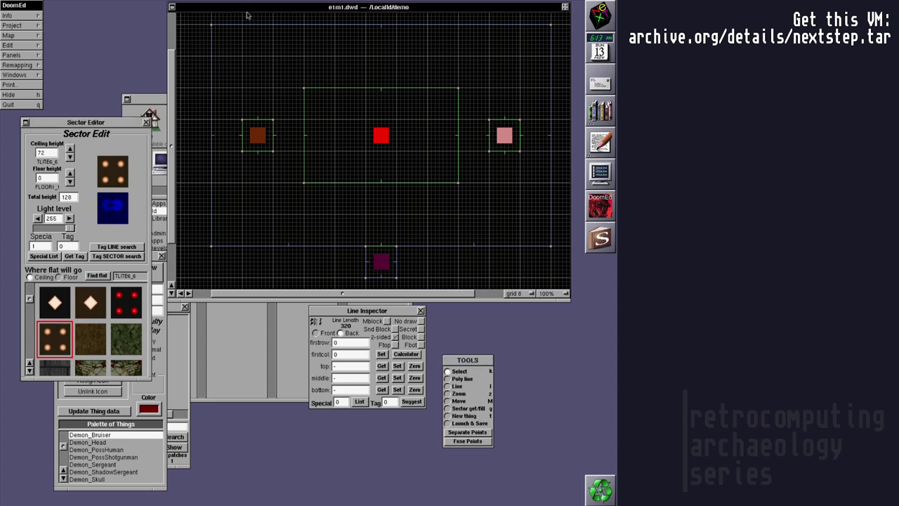
left_click(455, 392)
left_click(345, 229)
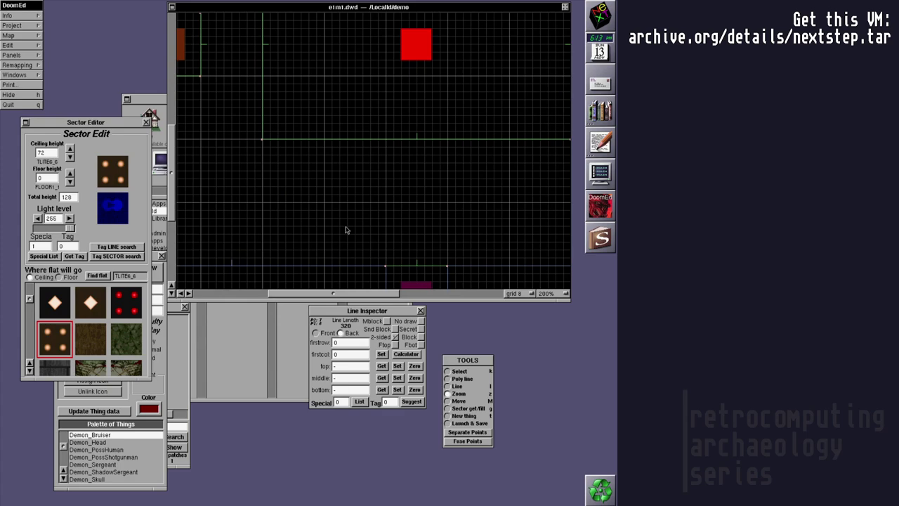
left_click(346, 230, "alt")
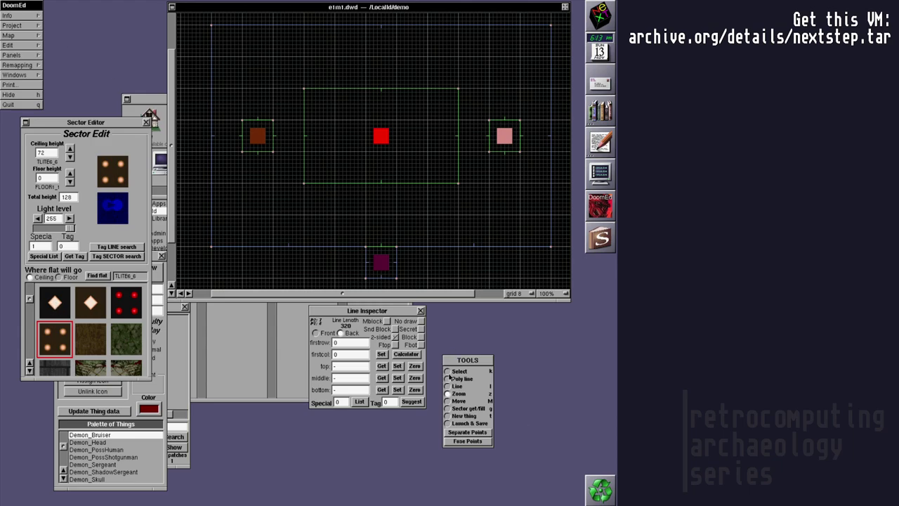
- Examine the ceiling, floor, light and special settings of the main room, central rectangle, player start alcove and side platform using Sector get/fill
left_click(448, 379)
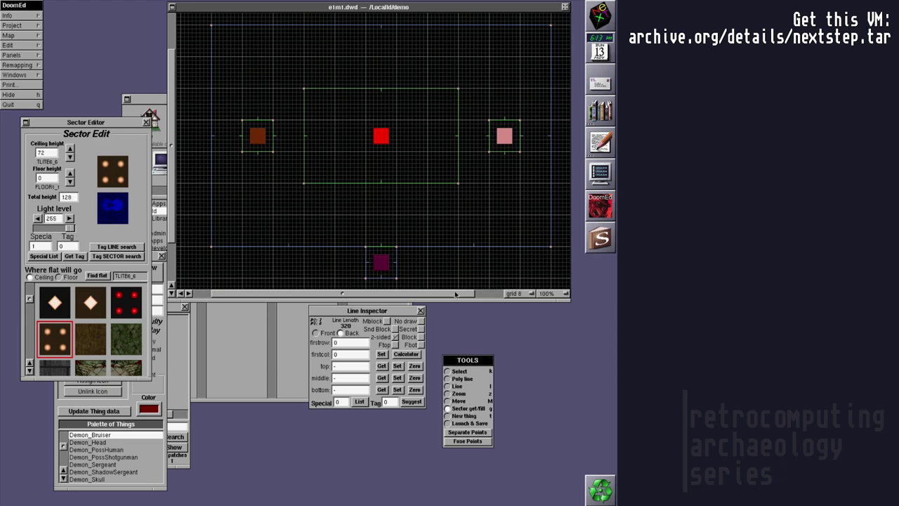
left_click(456, 218)
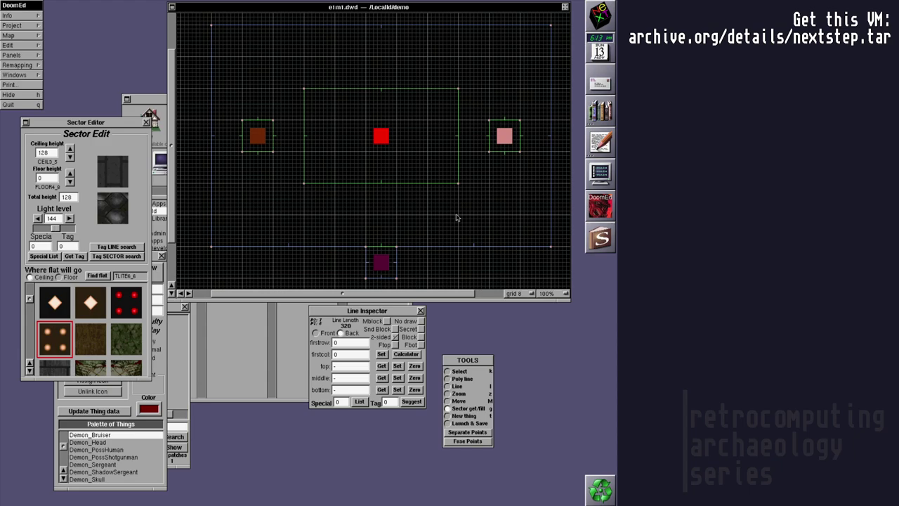
left_click(436, 177)
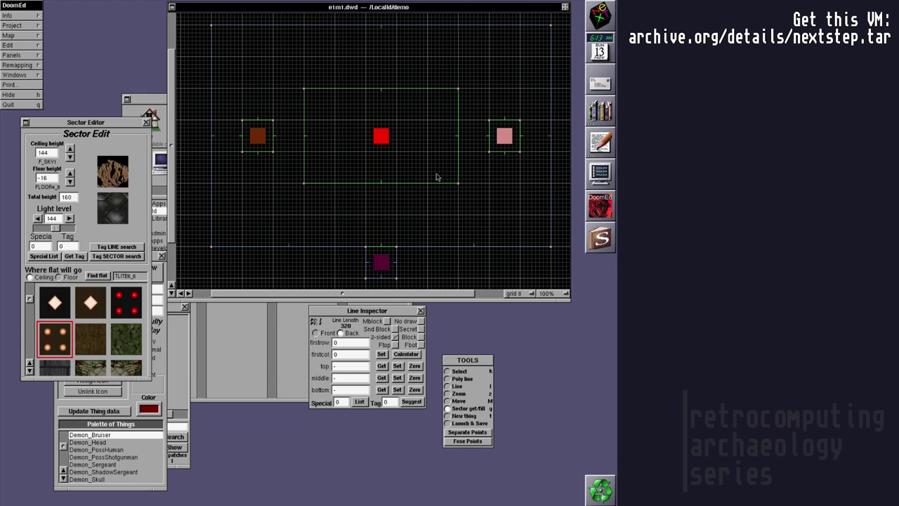
left_click(370, 279)
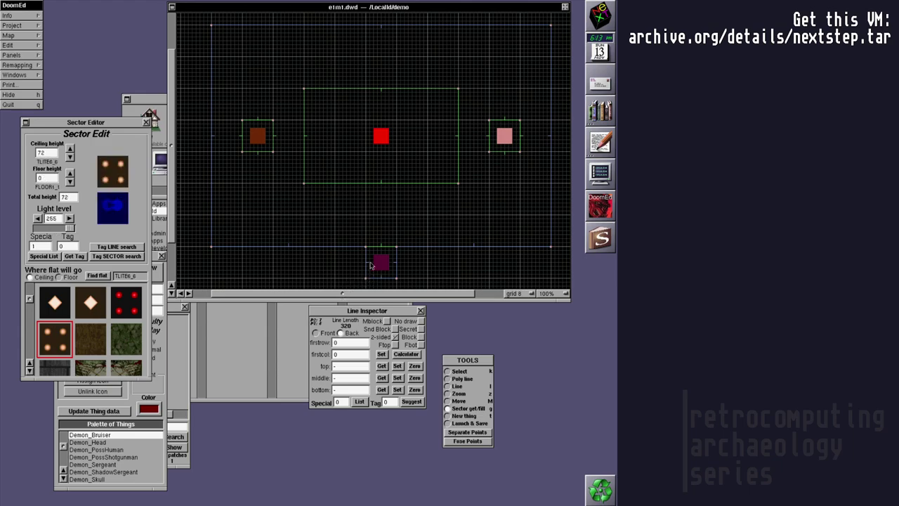
left_click(355, 225)
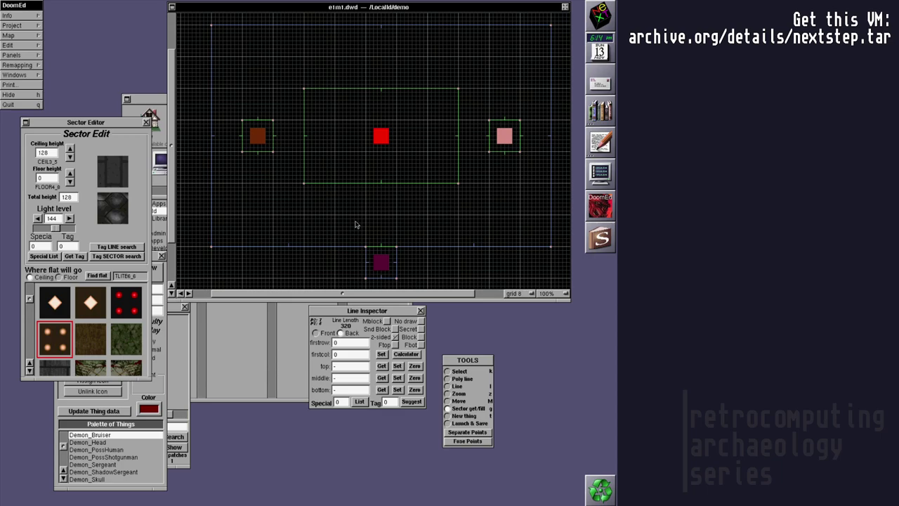
left_click(259, 153)
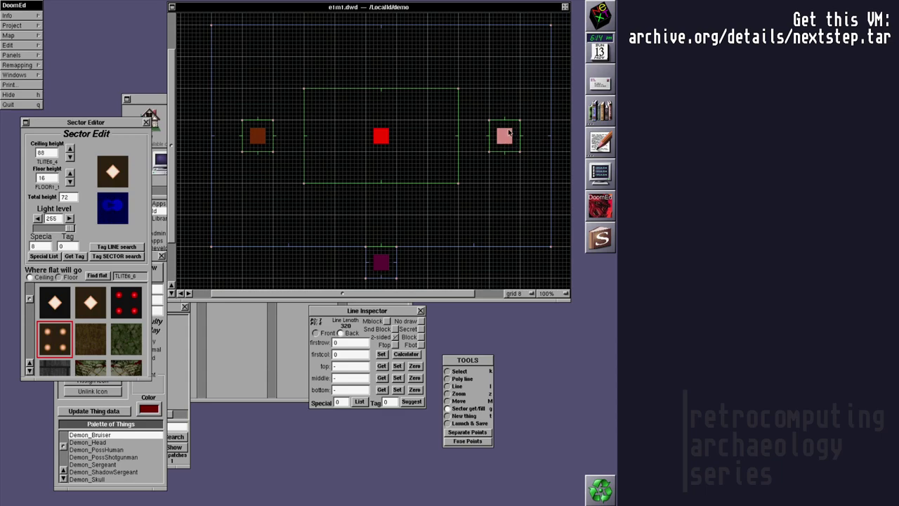
left_click(461, 78)
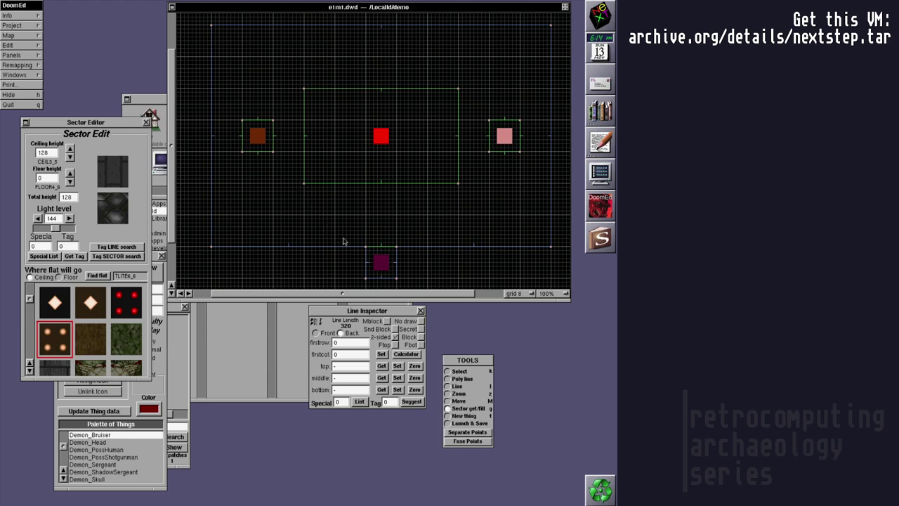
left_click(368, 270)
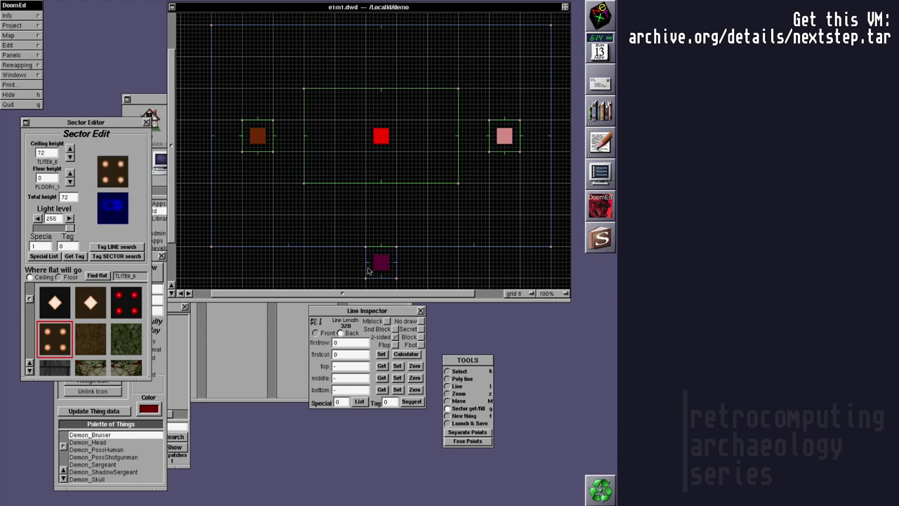
left_click(356, 222)
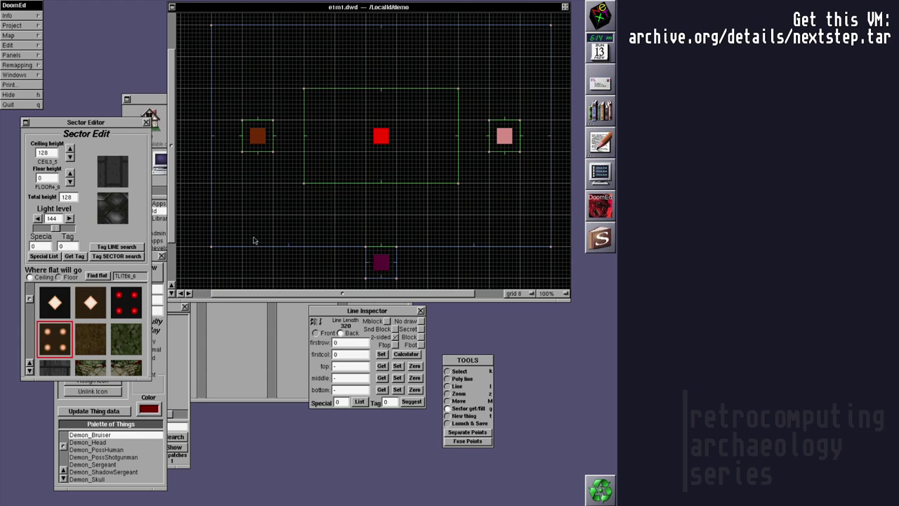
left_click(293, 213)
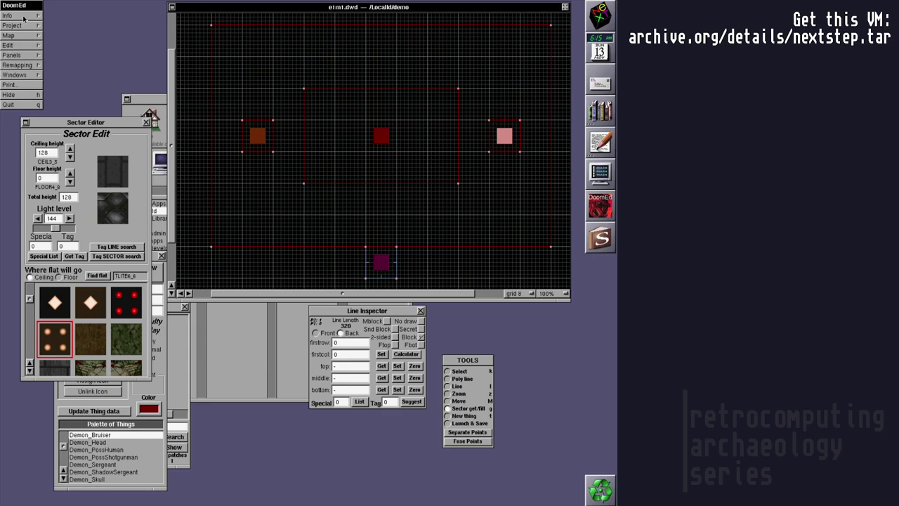
- Save the DoomEd map together with its BSP map, and run the test script from the demo folder in Workspace
left_click_drag(27, 26, 89, 20)
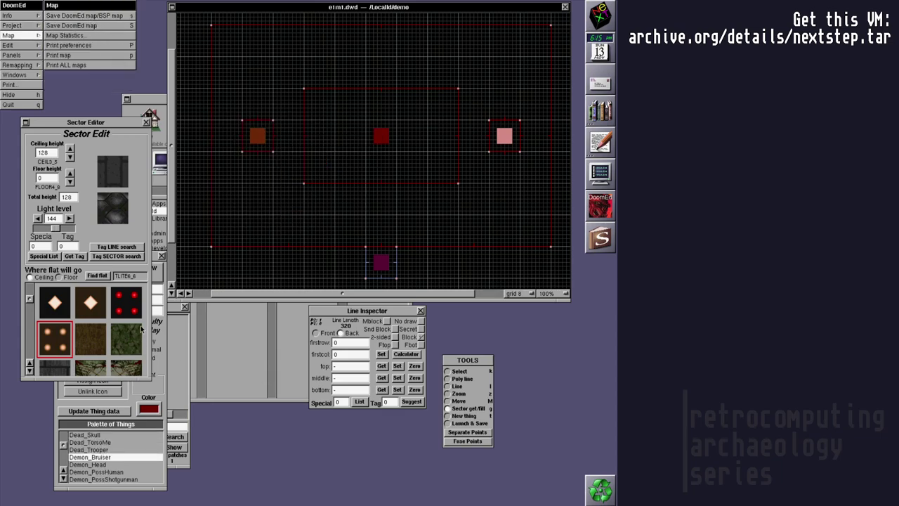
double_click(595, 19)
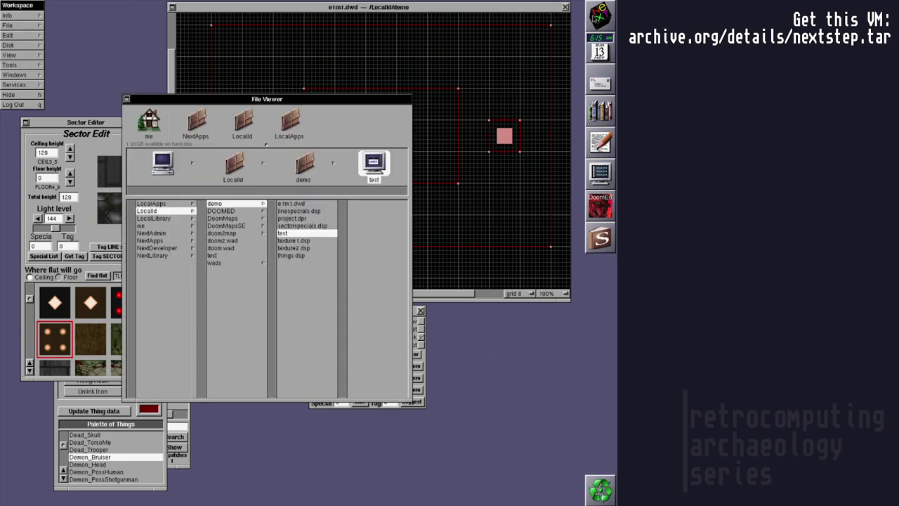
double_click(294, 233)
key("Return")
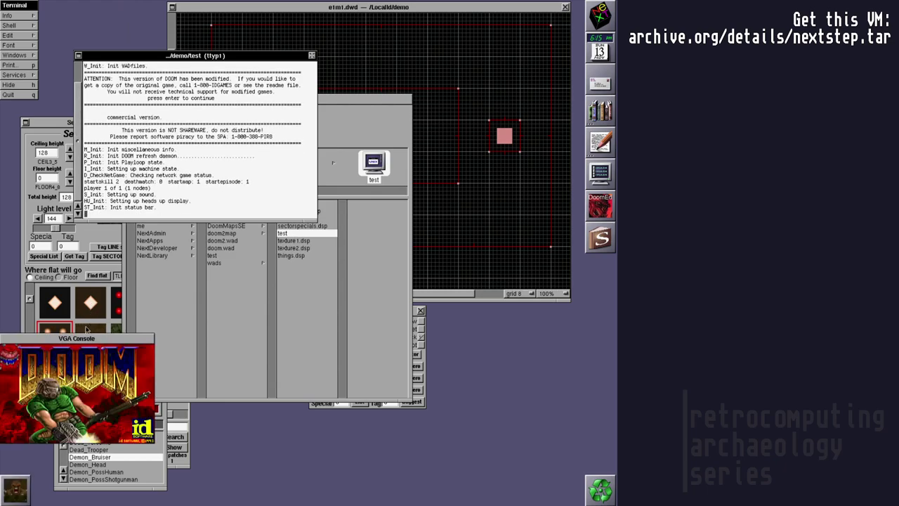
- Move the game window away from the screen edge, enlarge it to 200%, and start a new game with the preselected episode and skill
left_click_drag(81, 338, 335, 176)
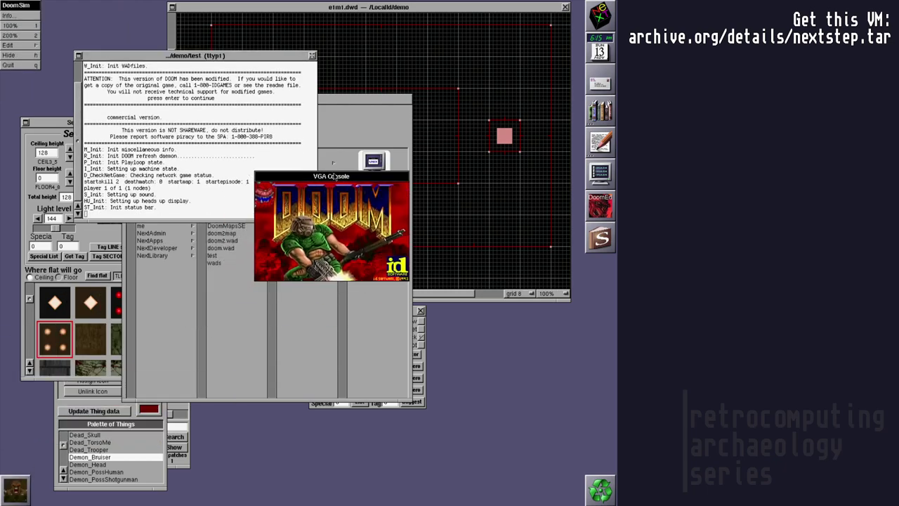
key("alt+2")
key("Escape")
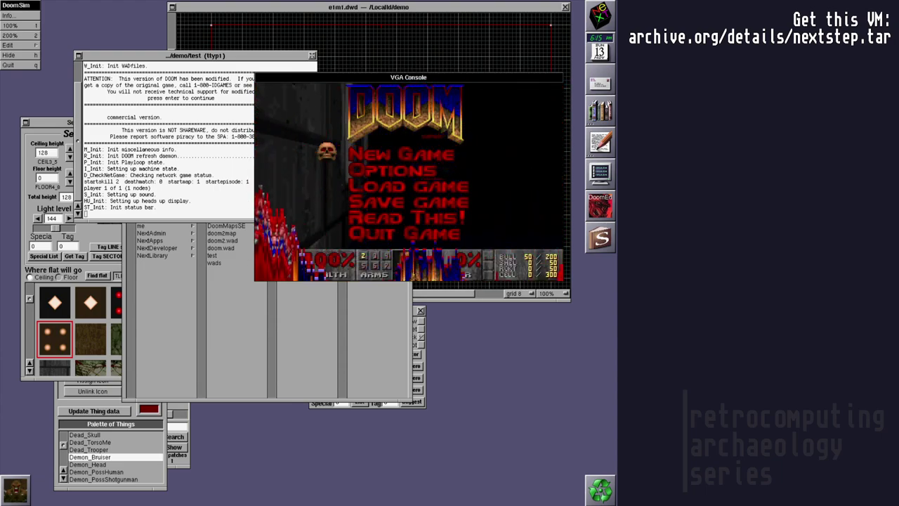
key("Return")
key("Return")
key("Return")
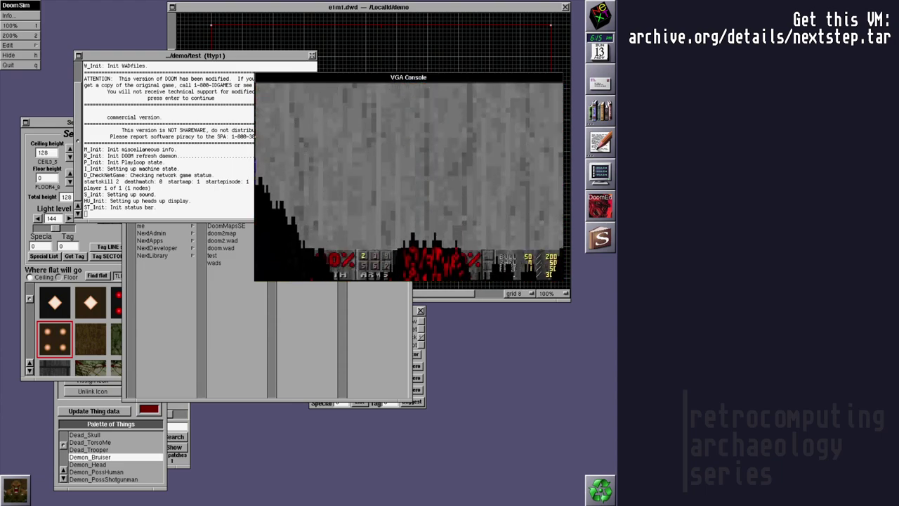
- Play-test the level against the bruiser demon, switching to bare fists, circling the room and collecting the rocket launcher
key("Right")
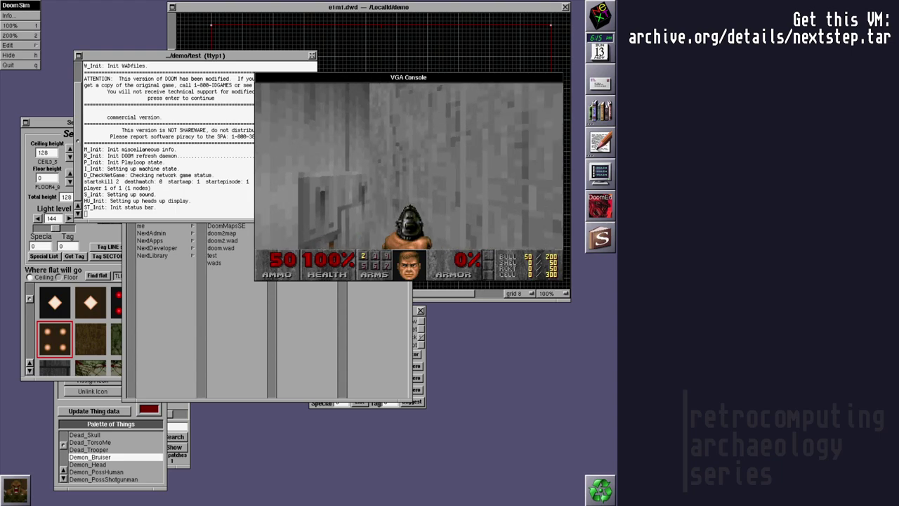
key("Left")
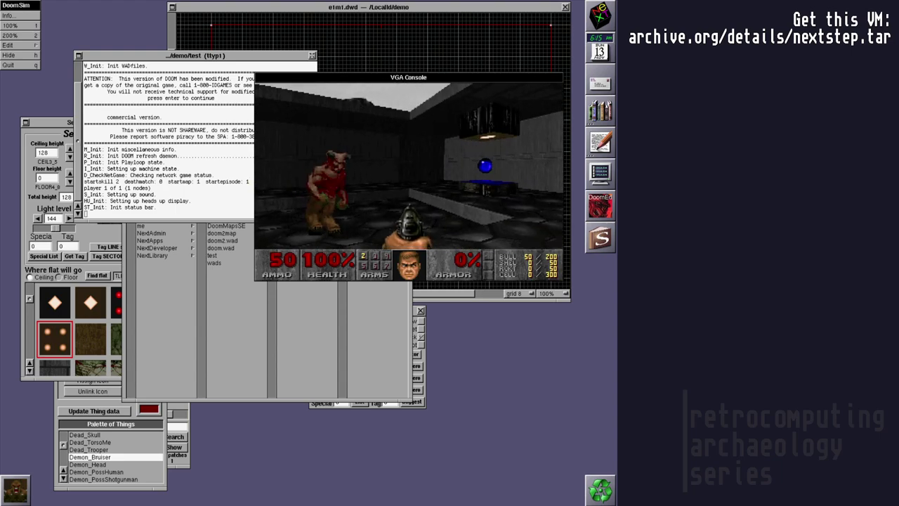
key("1")
key("Left")
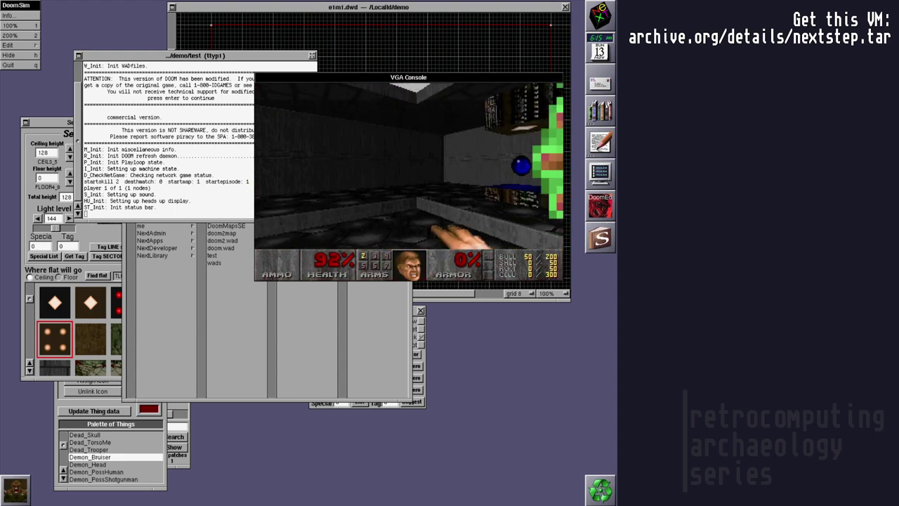
key("Left")
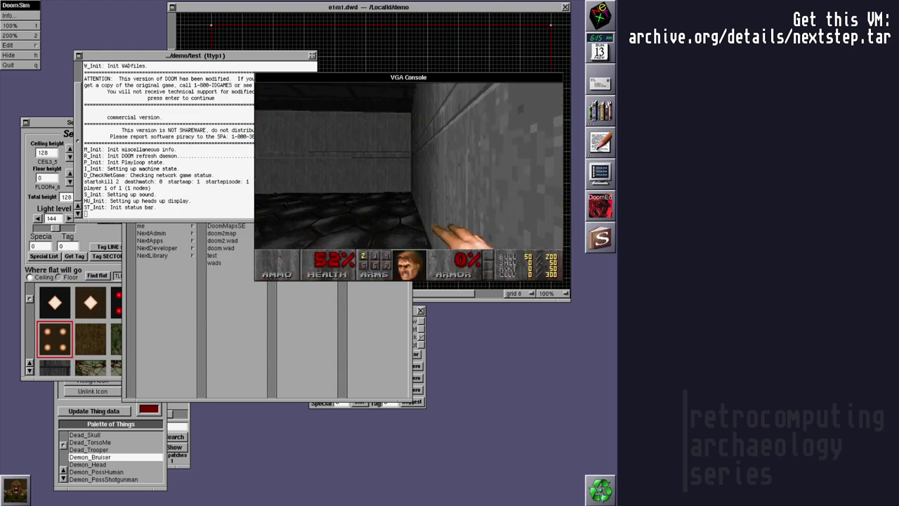
key("Up")
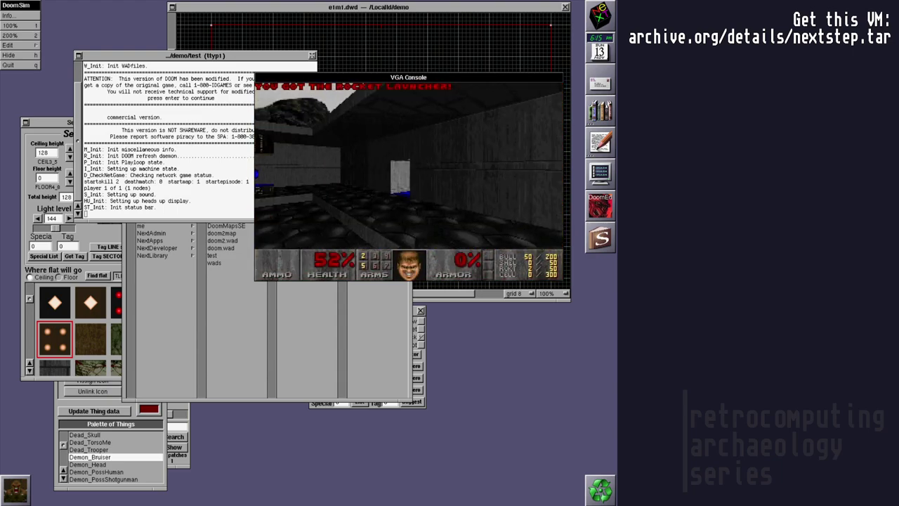
key("Left")
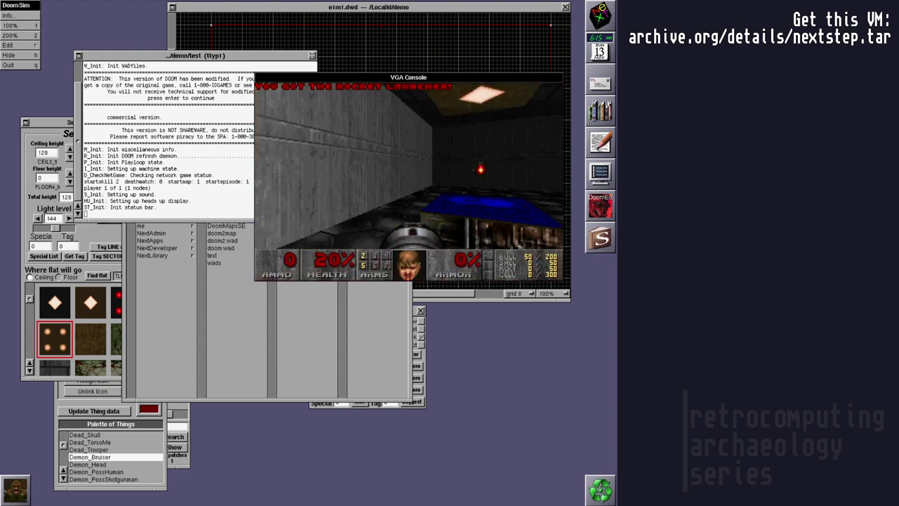